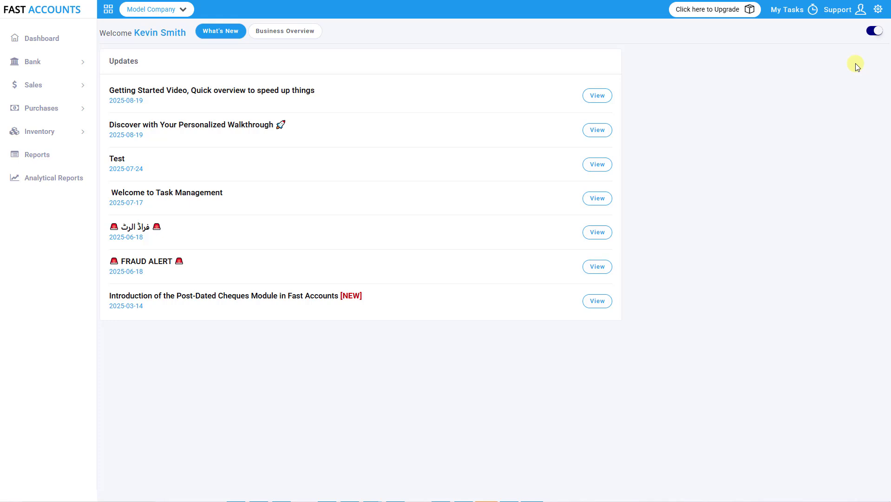
Step: Save the company's Business Information from Settings and dismiss the 'Information updated.' confirmation
{"action": "left_click", "coordinate": [881, 12]}
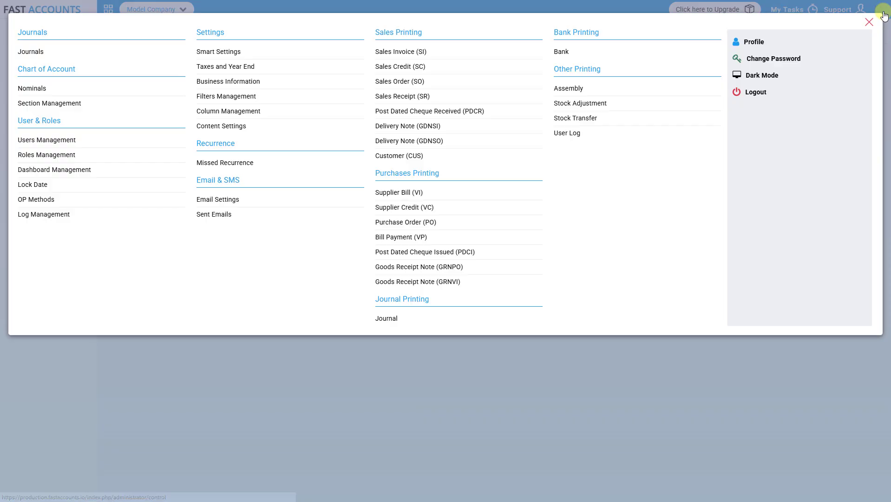
{"action": "left_click", "coordinate": [253, 84]}
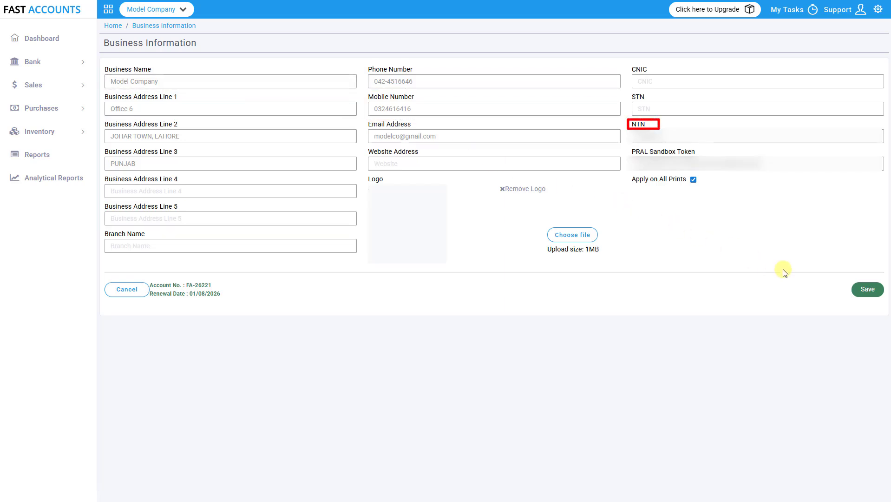
{"action": "left_click", "coordinate": [858, 291]}
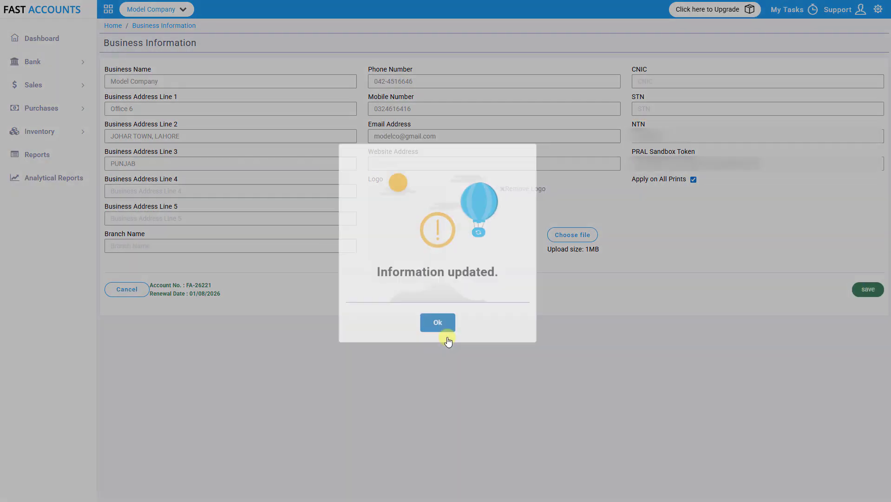
{"action": "left_click", "coordinate": [447, 339]}
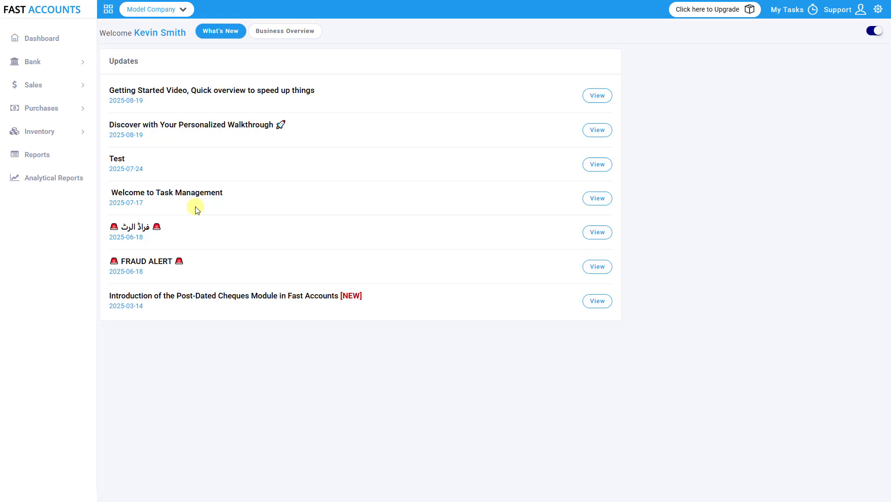
Step: Add a new stock product named Matress Spring with sale price 1 and cost 1
{"action": "left_click", "coordinate": [46, 132]}
{"action": "left_click", "coordinate": [46, 150]}
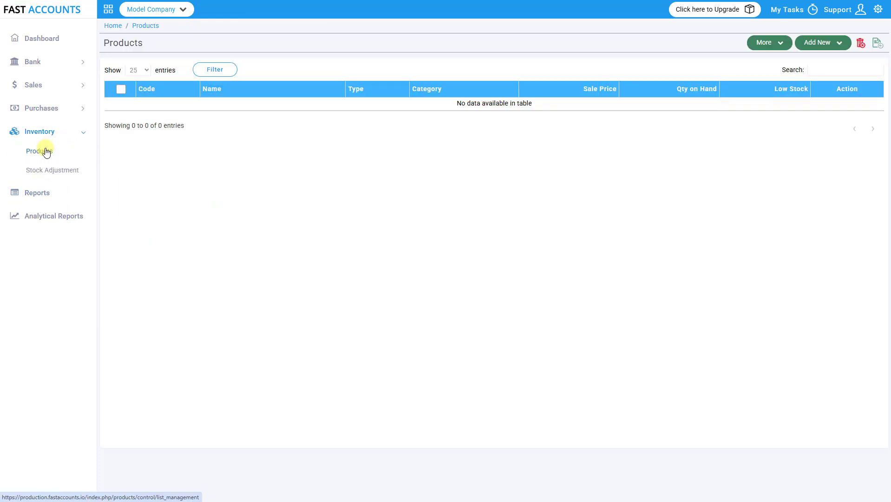
{"action": "left_click", "coordinate": [823, 43]}
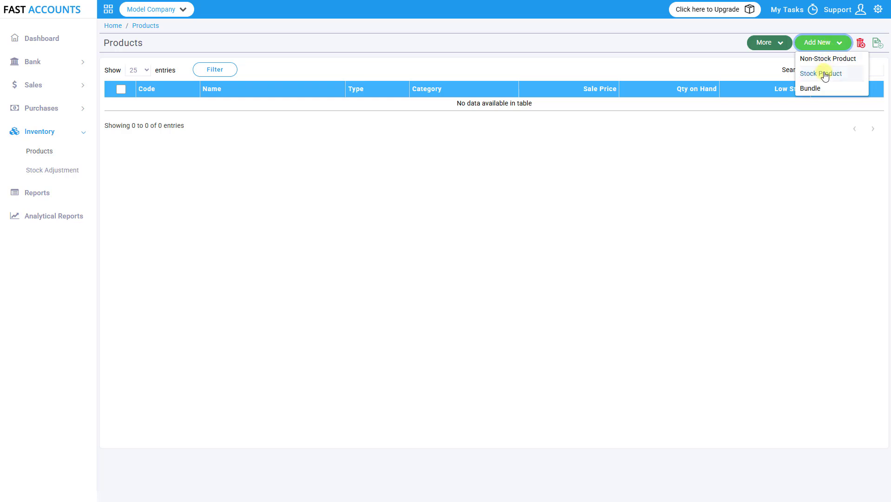
{"action": "left_click", "coordinate": [825, 74]}
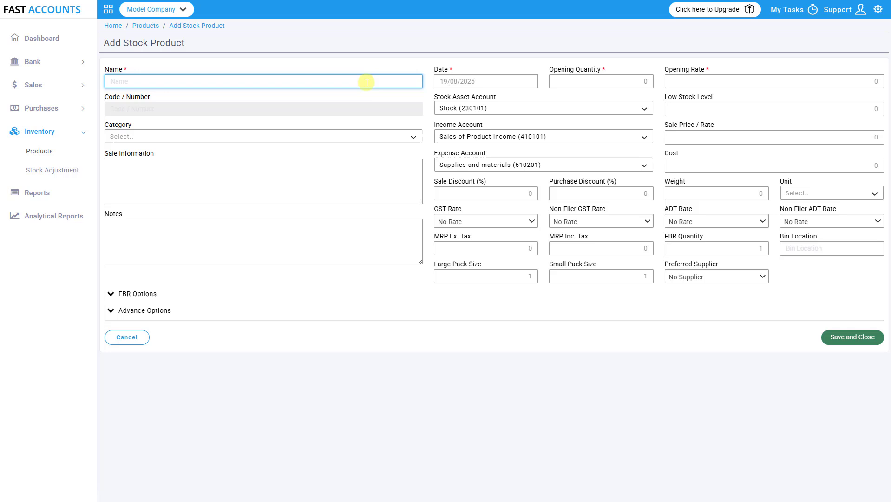
{"action": "type", "text": "Matress Spring"}
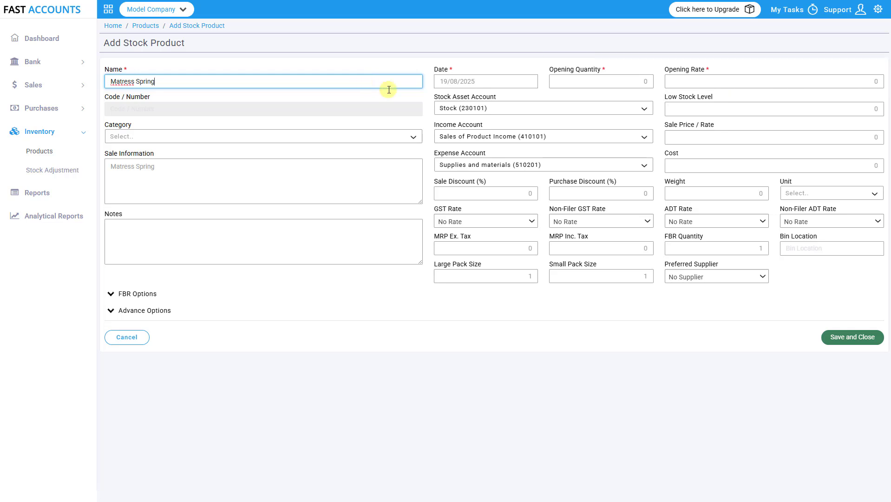
{"action": "left_click", "coordinate": [683, 135]}
{"action": "type", "text": "1"}
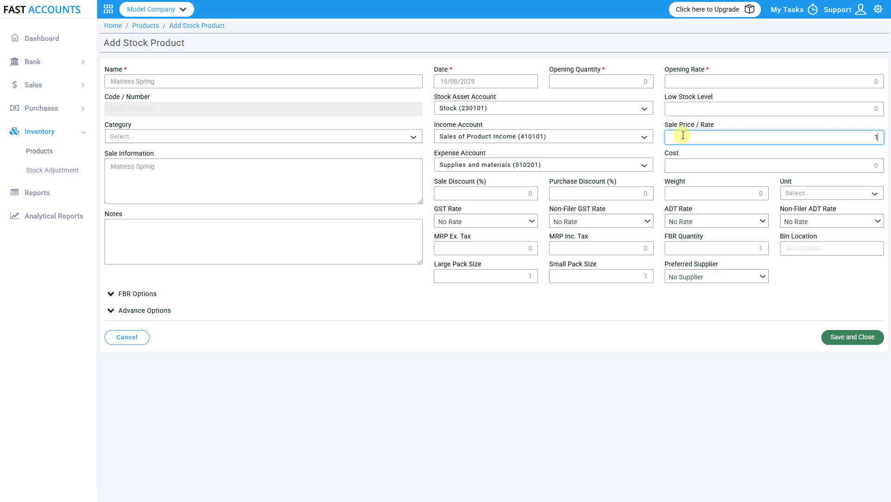
{"action": "left_click", "coordinate": [682, 163]}
{"action": "type", "text": "1"}
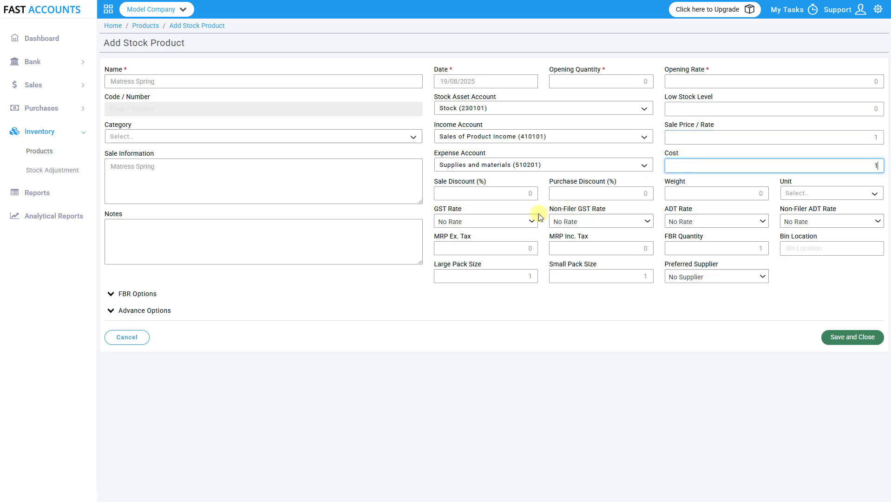
Step: Set GST and non-filer GST to PB - 18% and non-filer ADT to PB - 0.5%
{"action": "left_click", "coordinate": [532, 220]}
{"action": "left_click", "coordinate": [510, 264]}
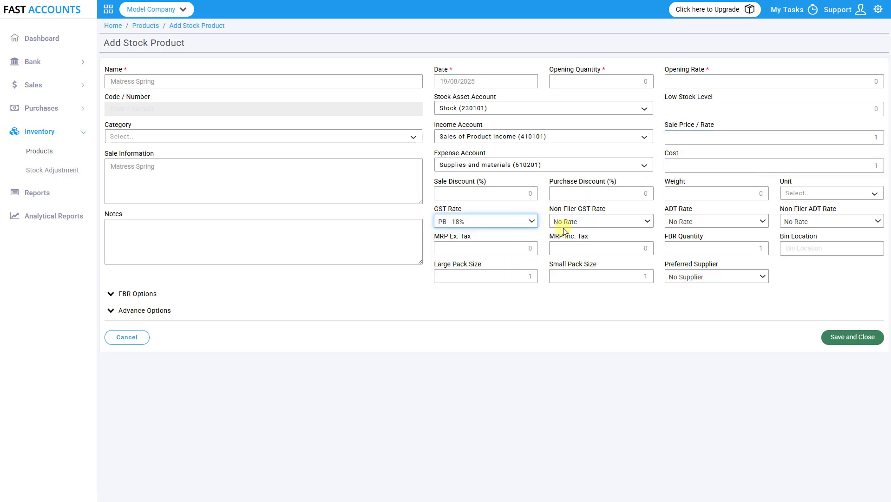
{"action": "left_click", "coordinate": [567, 221]}
{"action": "left_click", "coordinate": [571, 264]}
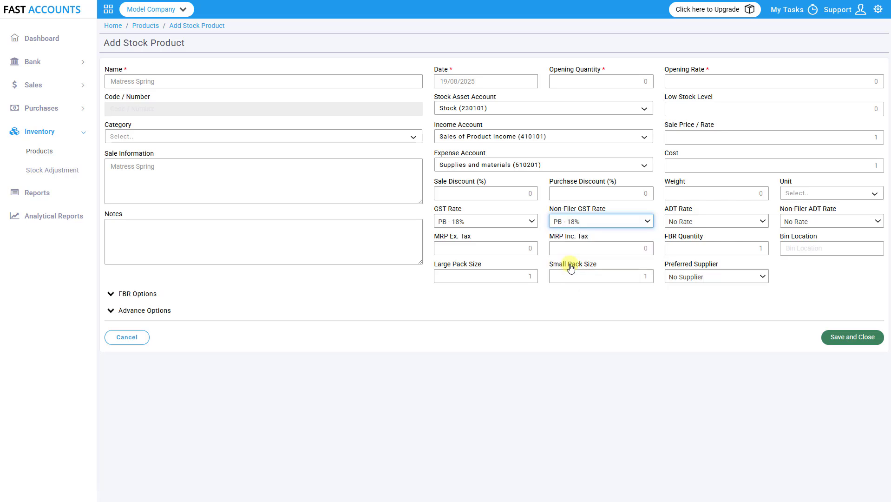
{"action": "left_click", "coordinate": [802, 222]}
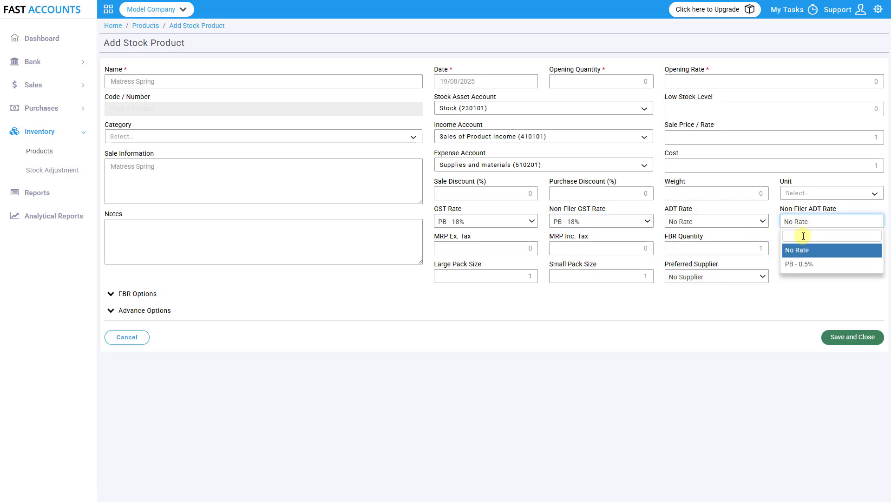
{"action": "left_click", "coordinate": [805, 264]}
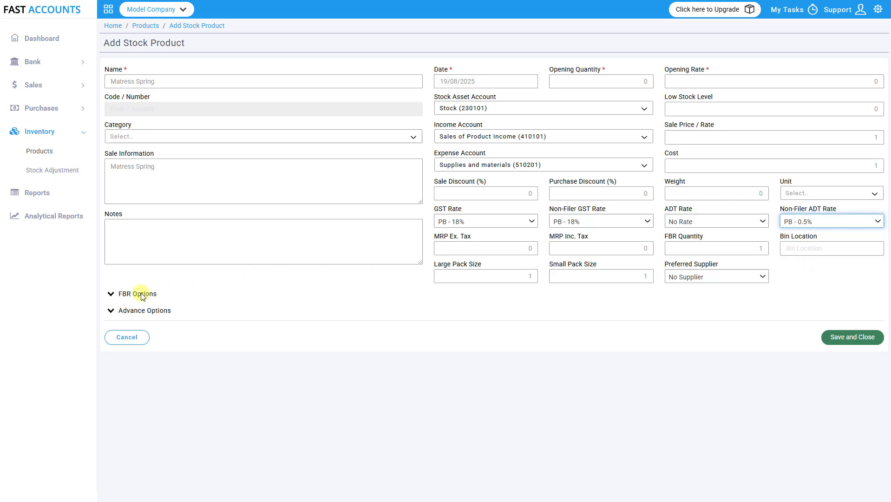
Step: Enter and verify HS Code 7217.1000 under the product's FBR options
{"action": "left_click", "coordinate": [129, 295]}
{"action": "left_click", "coordinate": [119, 318]}
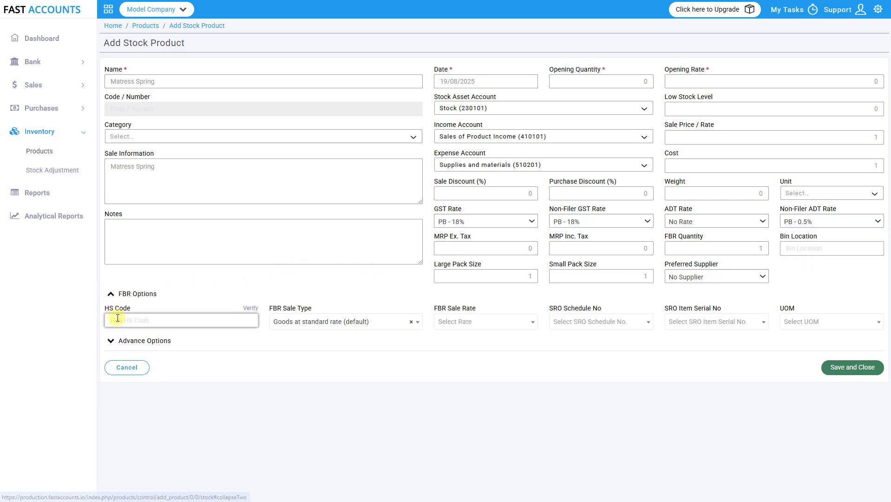
{"action": "type", "text": "7217.1000"}
{"action": "left_click", "coordinate": [250, 309]}
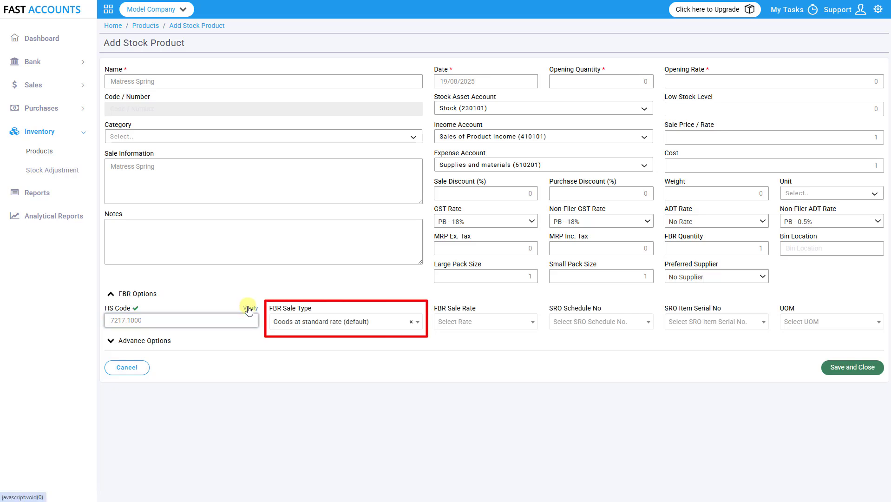
Step: Set FBR sale rate 18% and unit of measure KG, then save Matress Spring
{"action": "left_click", "coordinate": [464, 322]}
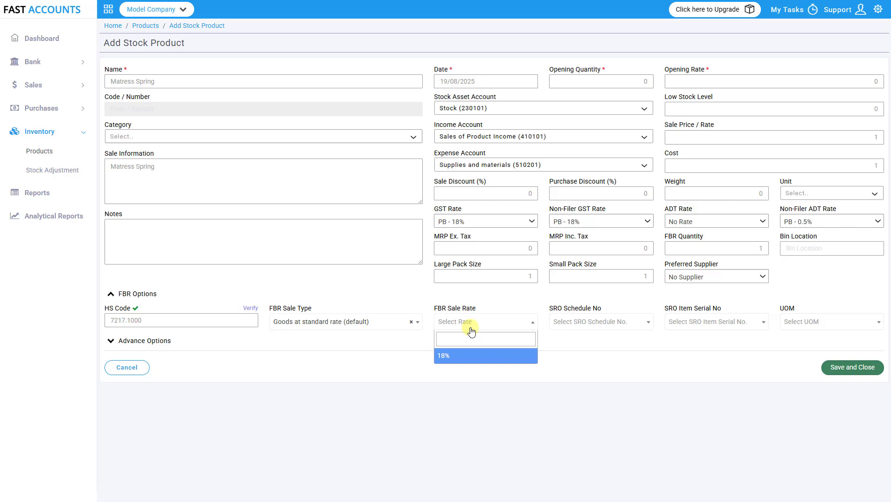
{"action": "left_click", "coordinate": [470, 356]}
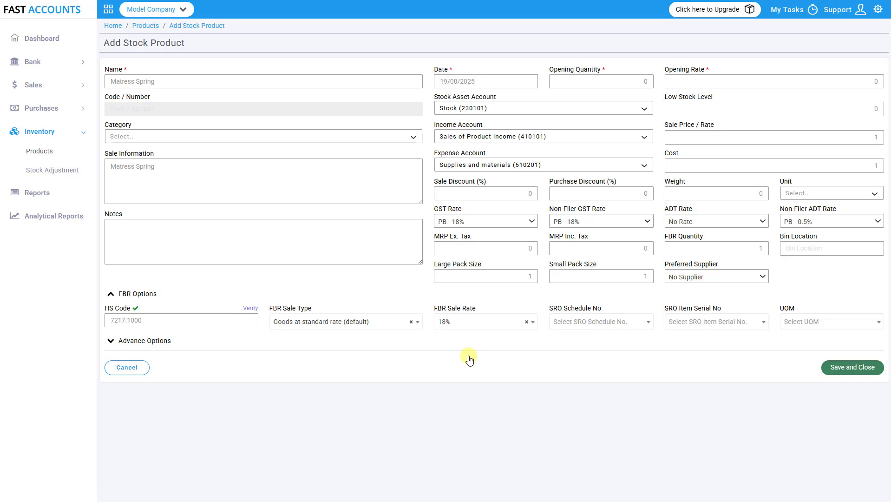
{"action": "left_click", "coordinate": [794, 329]}
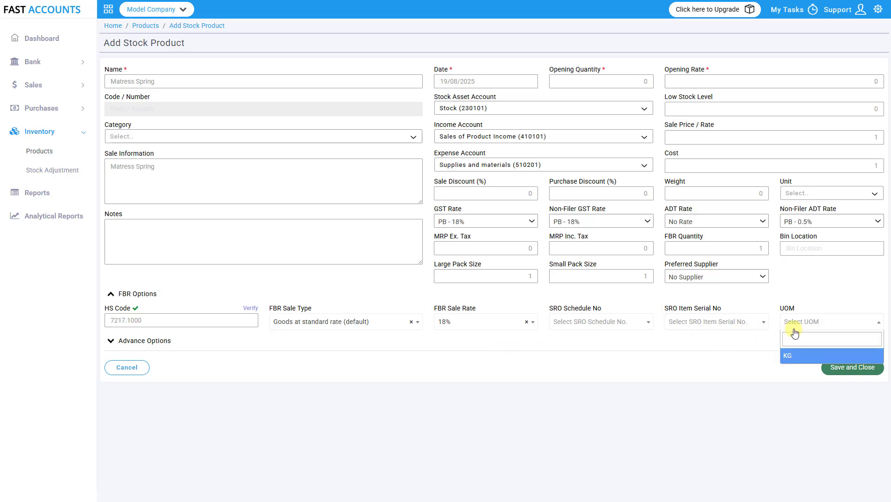
{"action": "left_click", "coordinate": [796, 357]}
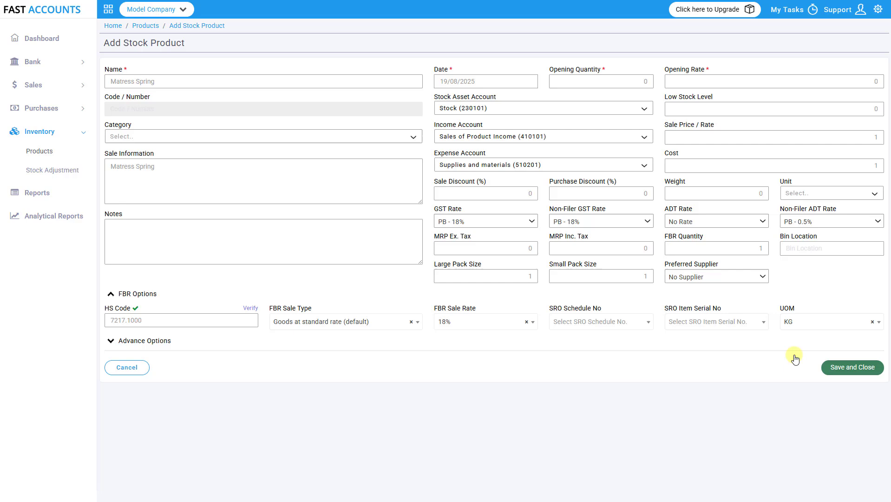
{"action": "left_click", "coordinate": [824, 367]}
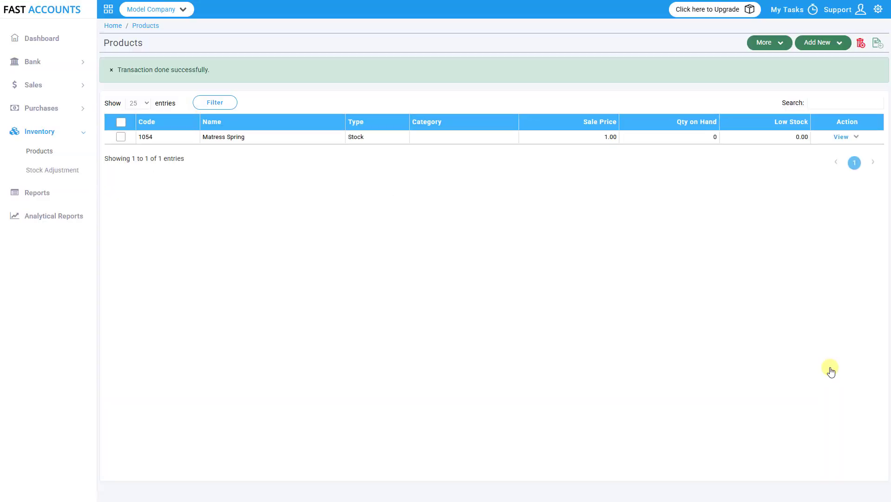
Step: Start a new customer with business name 'Future and Fast'
{"action": "left_click", "coordinate": [32, 87]}
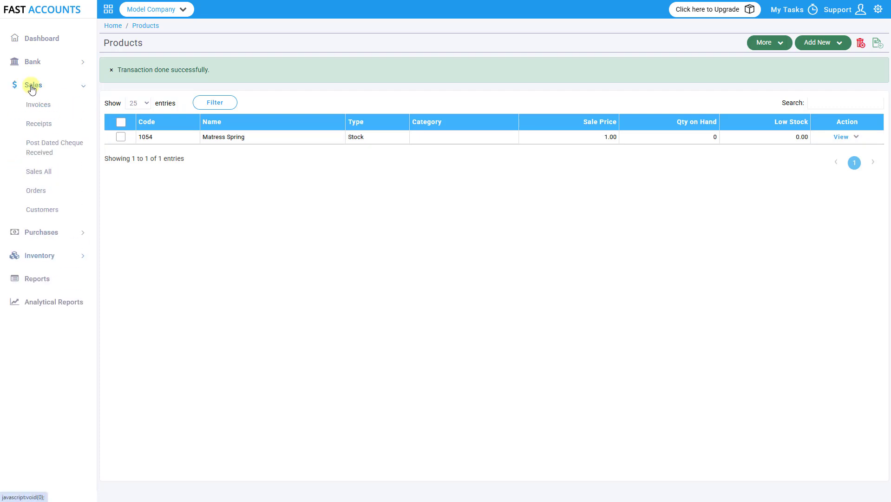
{"action": "left_click", "coordinate": [35, 210]}
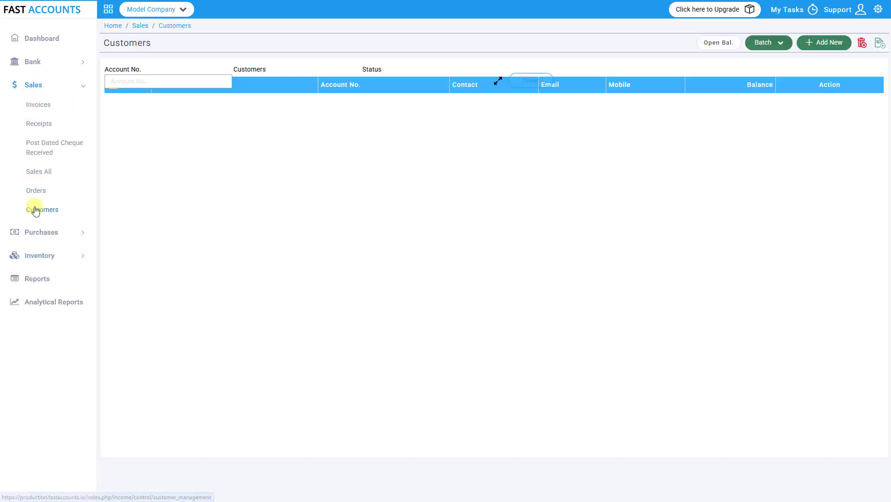
{"action": "left_click", "coordinate": [830, 49]}
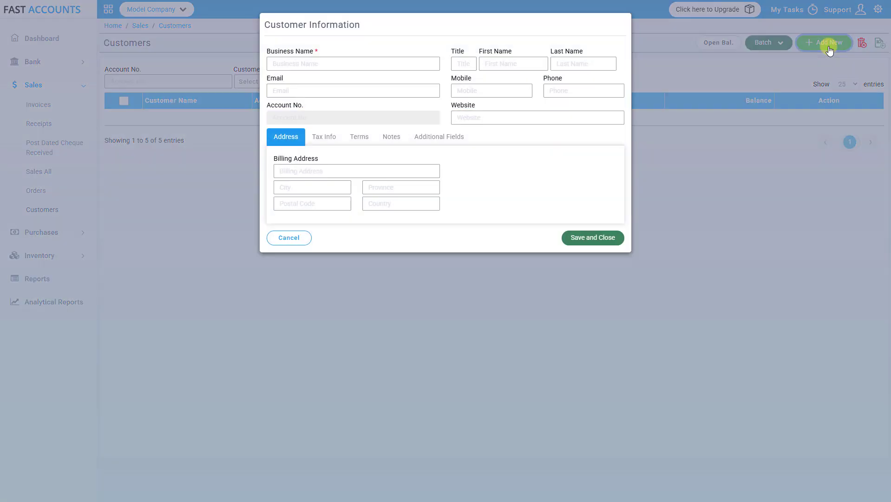
{"action": "left_click", "coordinate": [393, 65]}
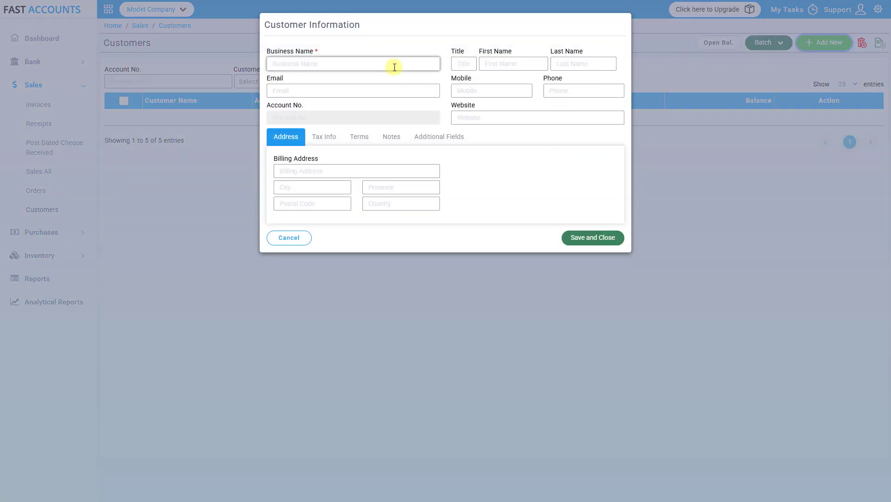
{"action": "type", "text": "Future and Fast"}
Step: Fill in the customer's billing street, city, province, postal code and country
{"action": "left_click", "coordinate": [344, 170]}
{"action": "type", "text": "Gulberg"}
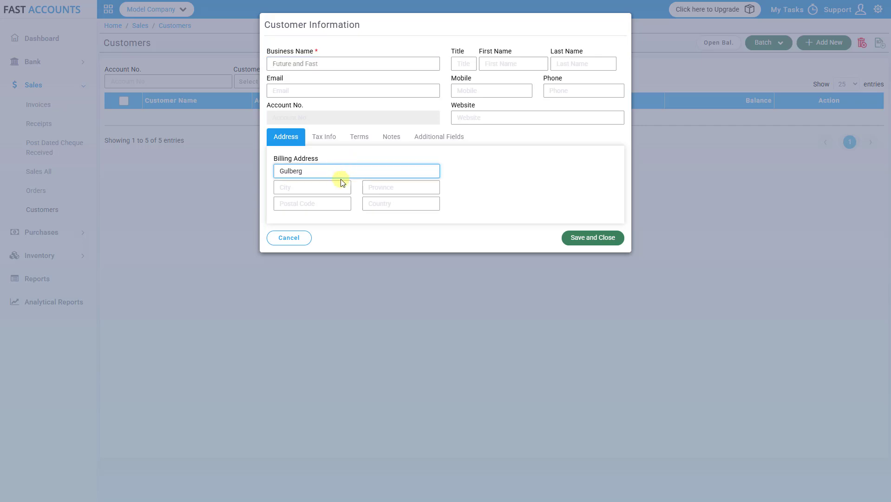
{"action": "left_click", "coordinate": [341, 185]}
{"action": "type", "text": "Lahore"}
{"action": "left_click", "coordinate": [382, 187]}
{"action": "type", "text": "Punjab"}
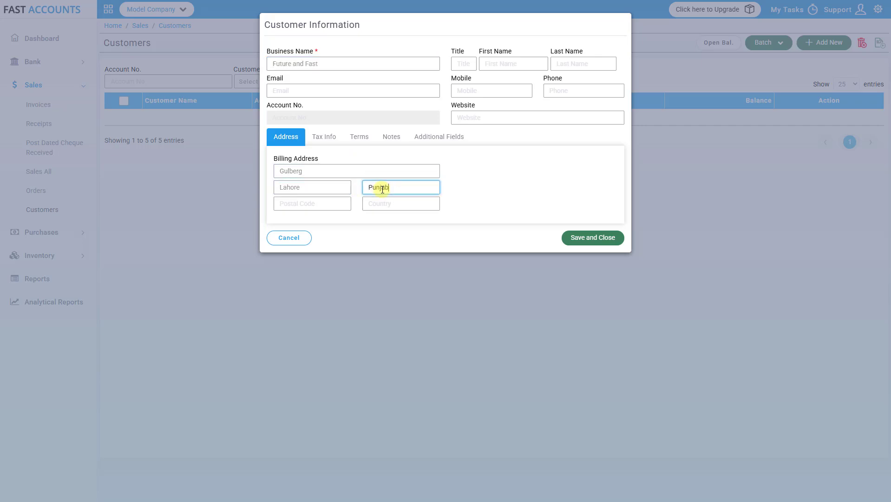
{"action": "left_click", "coordinate": [347, 201]}
{"action": "type", "text": "54900"}
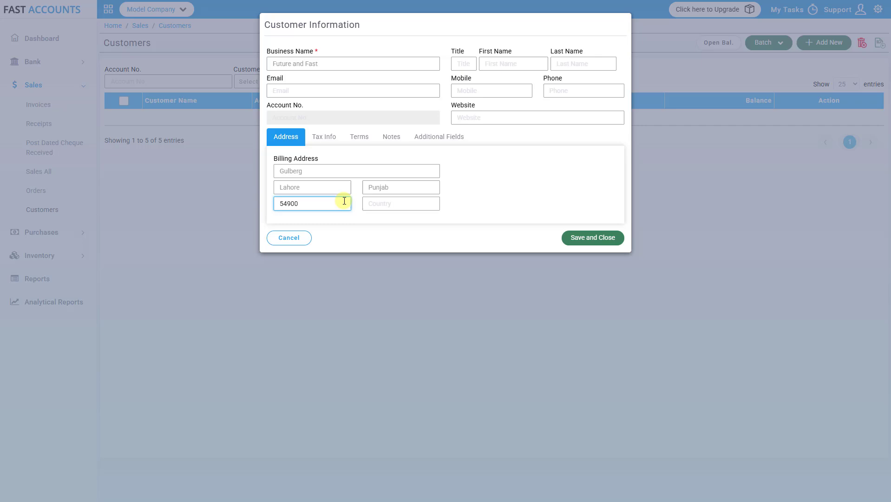
{"action": "left_click", "coordinate": [382, 205]}
{"action": "type", "text": "Pakistan"}
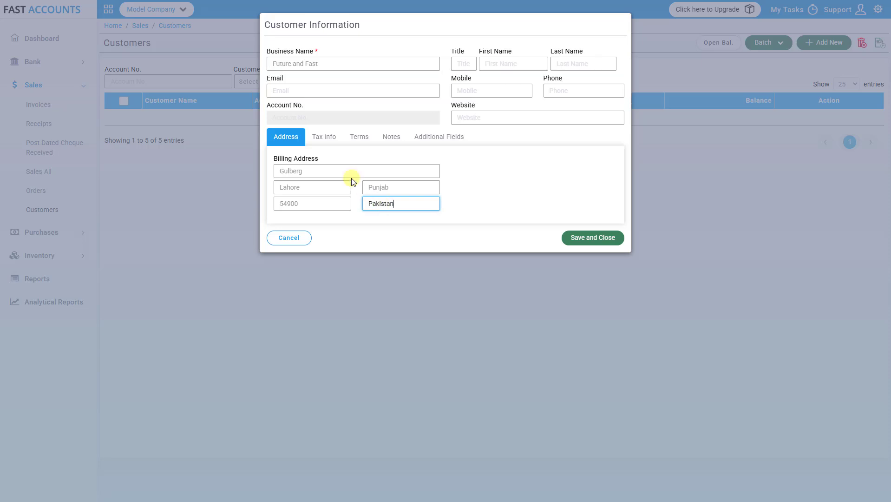
{"action": "left_click", "coordinate": [324, 140]}
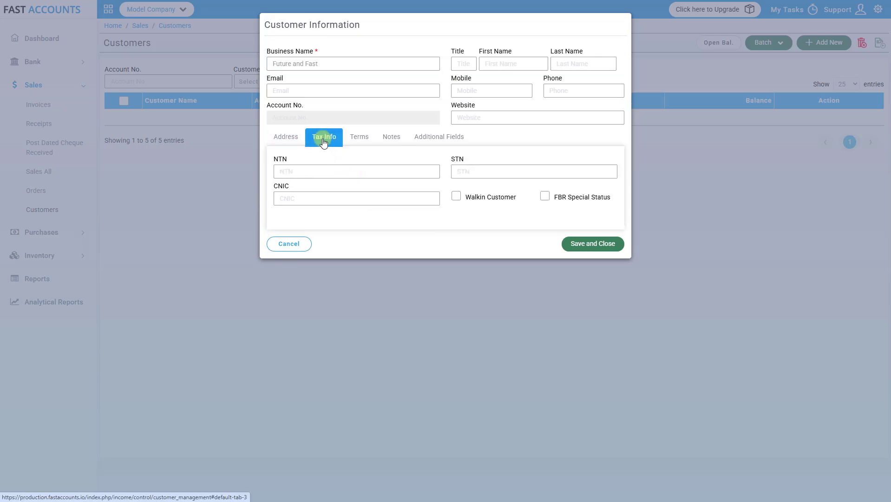
Step: Enter the customer's NTN, review payment terms, and save Future and Fast as a customer
{"action": "left_click", "coordinate": [325, 171]}
{"action": "type", "text": "7272124"}
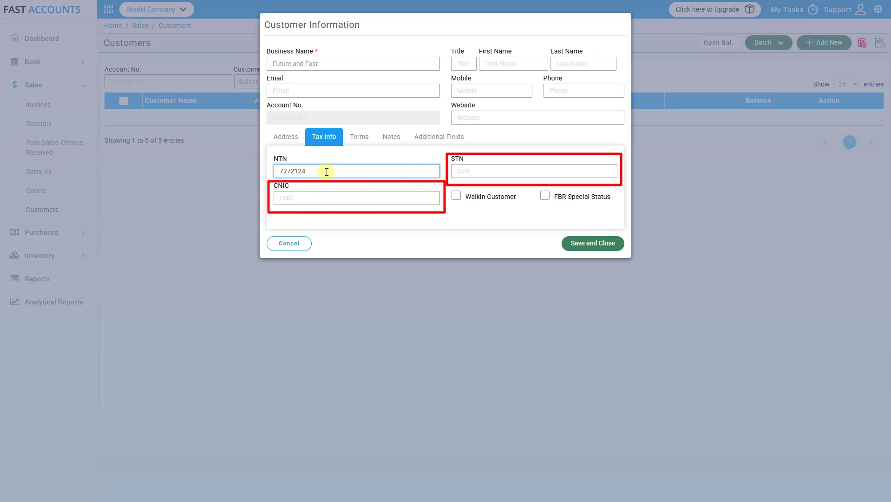
{"action": "left_click", "coordinate": [351, 145]}
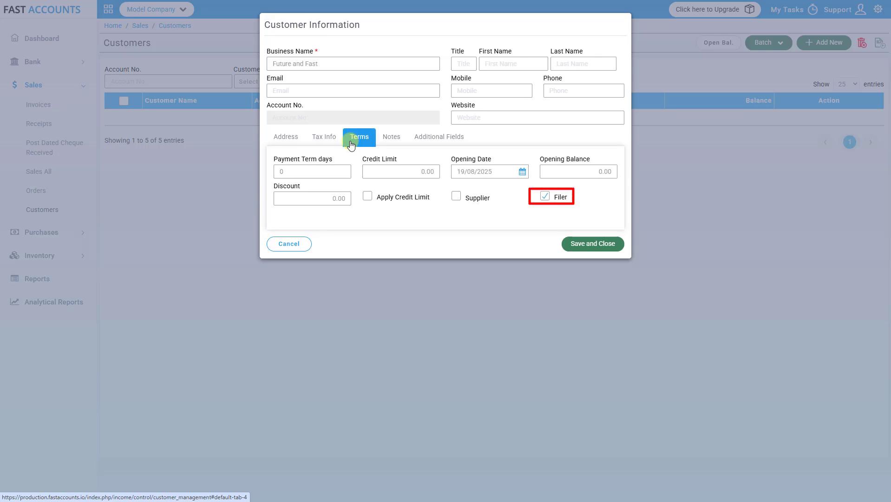
{"action": "left_click", "coordinate": [572, 247]}
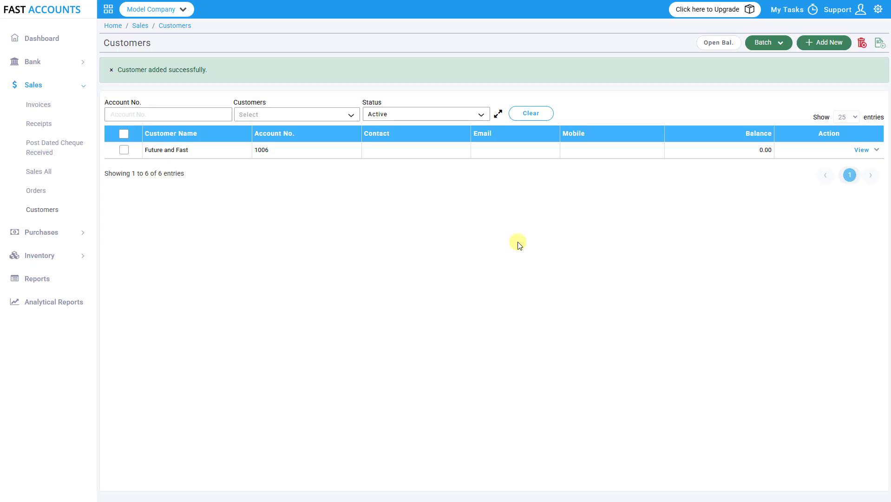
Step: Create a sales invoice billed to Future and Fast with one Matress Spring line at rate 1
{"action": "left_click", "coordinate": [48, 108]}
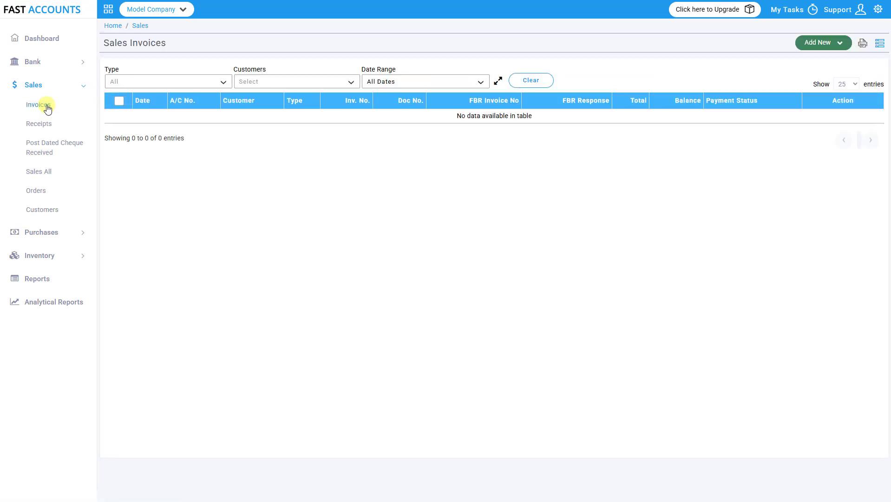
{"action": "left_click", "coordinate": [827, 44]}
{"action": "left_click", "coordinate": [827, 58]}
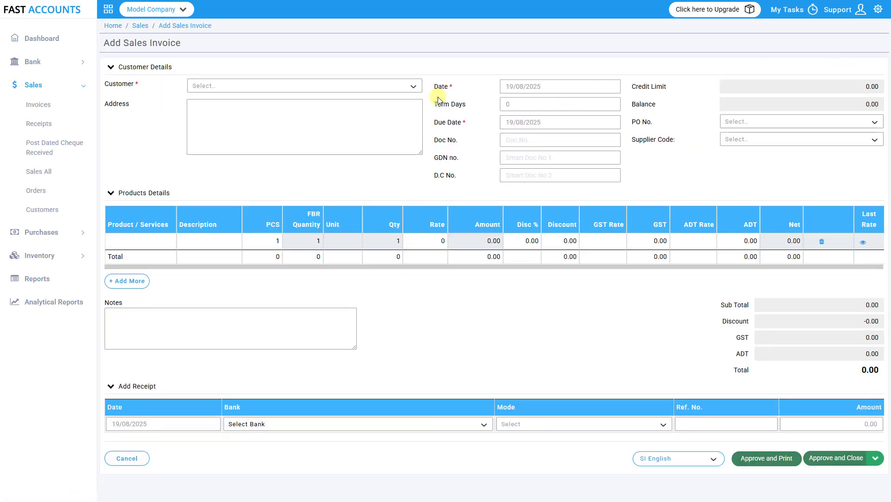
{"action": "left_click", "coordinate": [374, 88]}
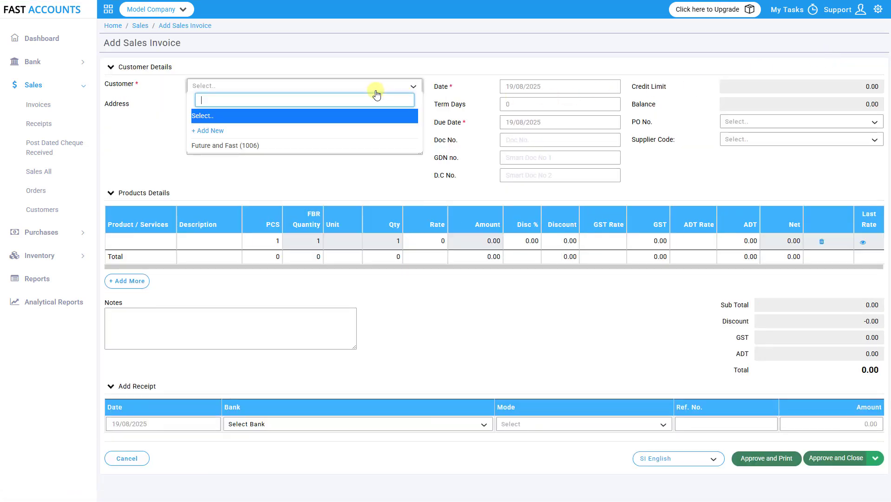
{"action": "left_click", "coordinate": [359, 145]}
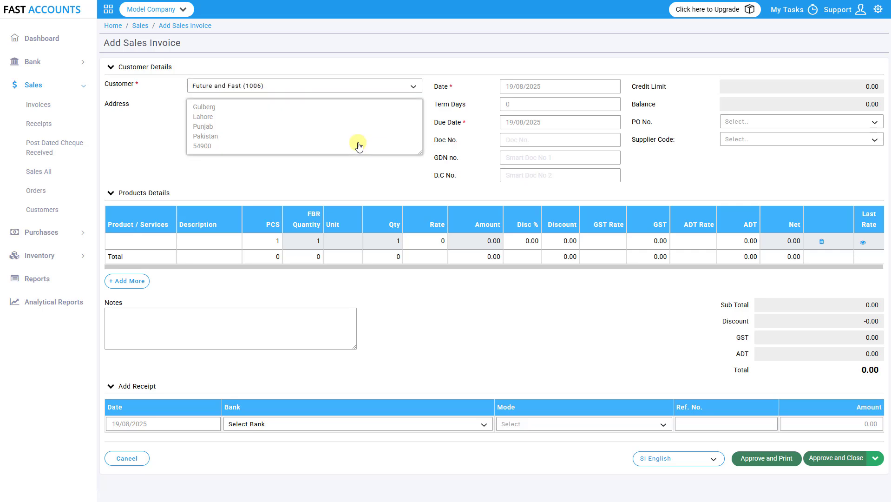
{"action": "left_click", "coordinate": [153, 241]}
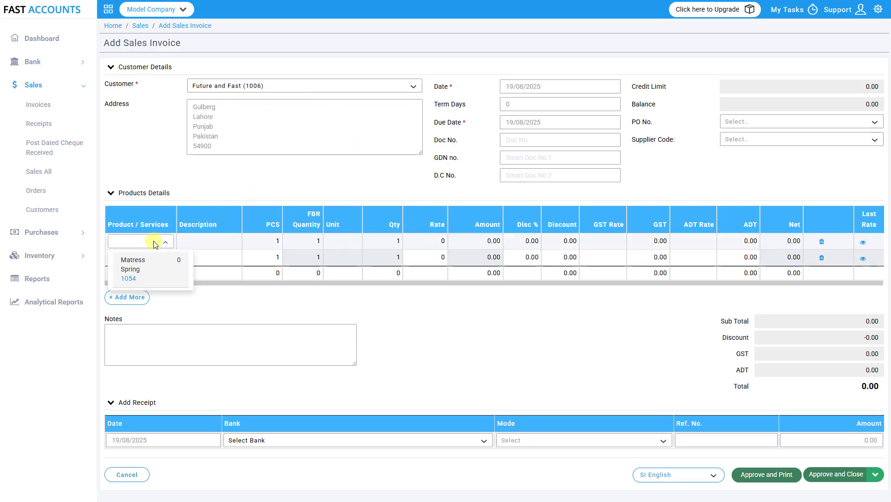
{"action": "left_click", "coordinate": [151, 268]}
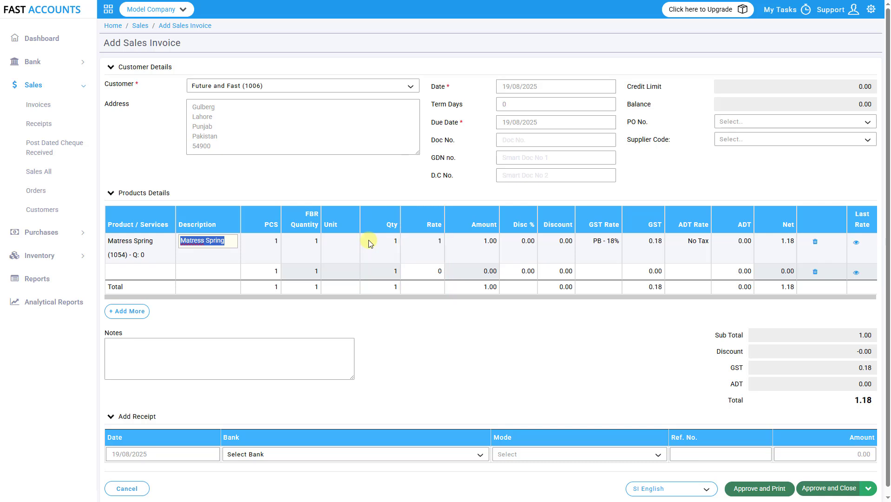
Step: Scroll down the invoice to review subtotal 1.00, GST 0.18 and total 1.18
{"action": "scroll", "coordinate": [370, 243], "scroll_direction": "down", "scroll_amount": 1}
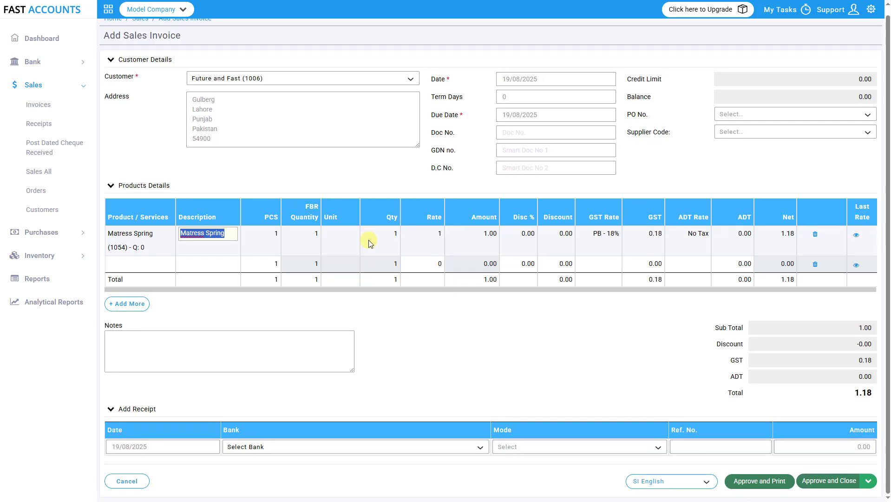